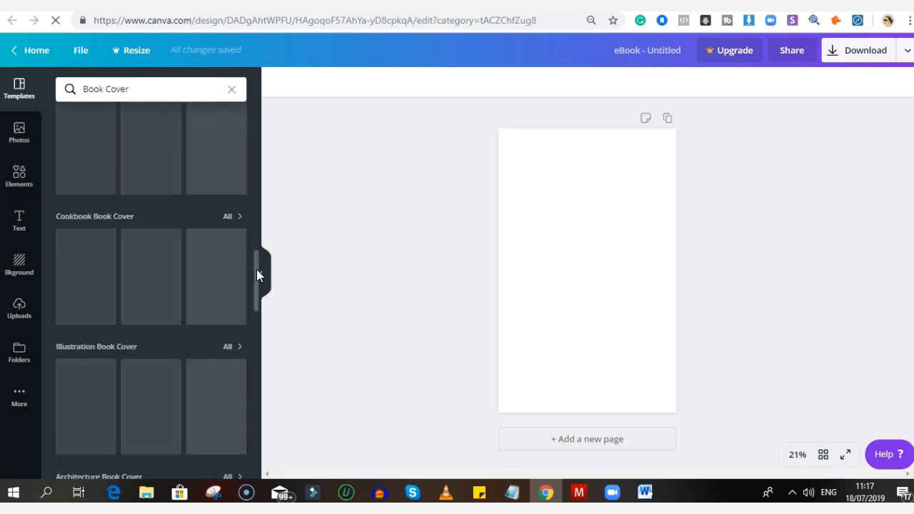
# Browse the Book Cover template categories down to the Fiction and Science Fiction groups.
pyautogui.moveTo(257, 271); pyautogui.dragTo(262, 379)
pyautogui.moveTo(262, 414); pyautogui.dragTo(263, 421)
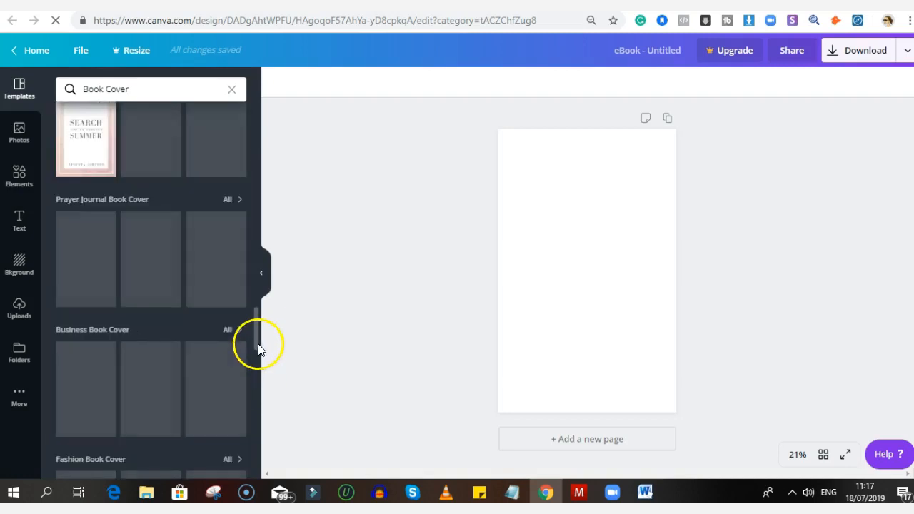
pyautogui.moveTo(257, 326); pyautogui.dragTo(259, 177)
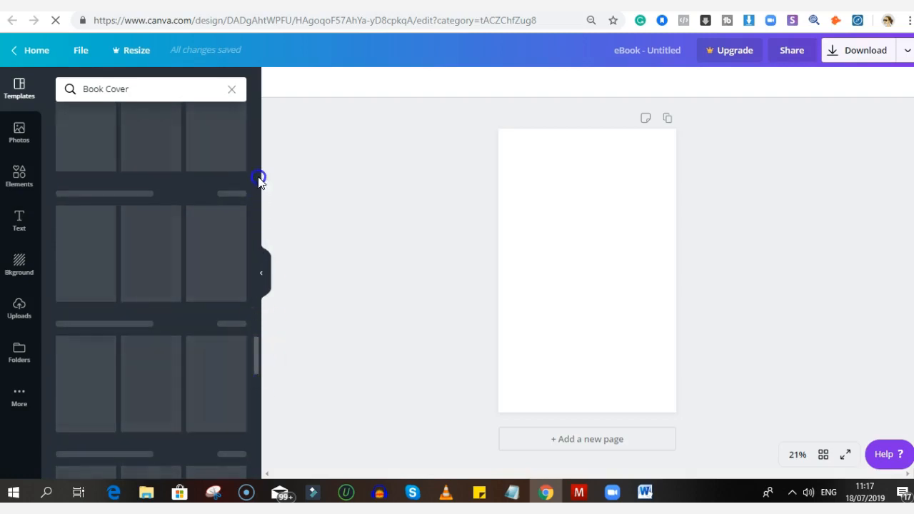
pyautogui.scroll(-5, 236, 330)
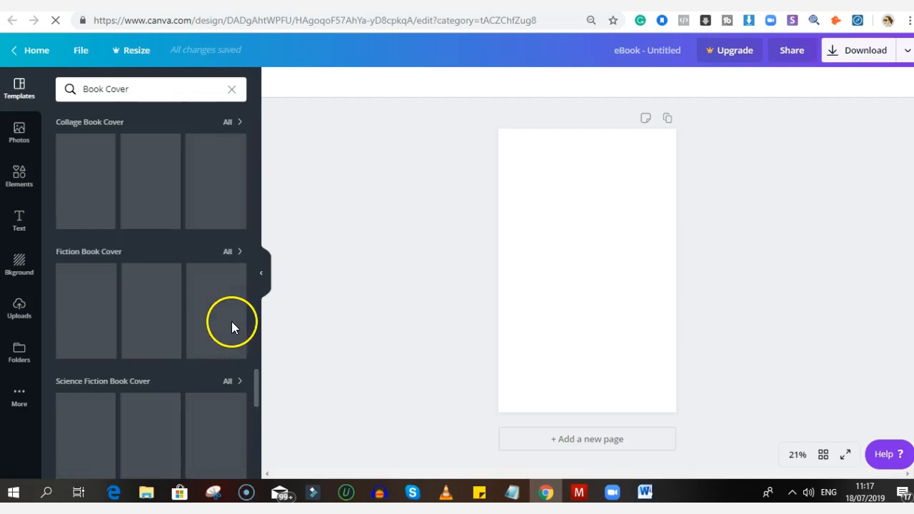
pyautogui.click(228, 255)
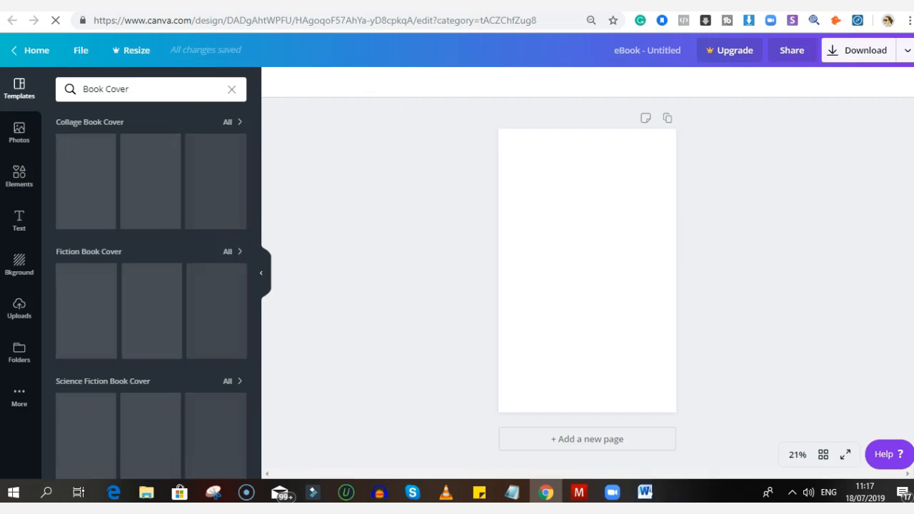
# Switch to the MONETISE YOUR KNOWLEDGE design and browse its Book Cover templates to the Business Book Cover category.
pyautogui.click(503, 4)
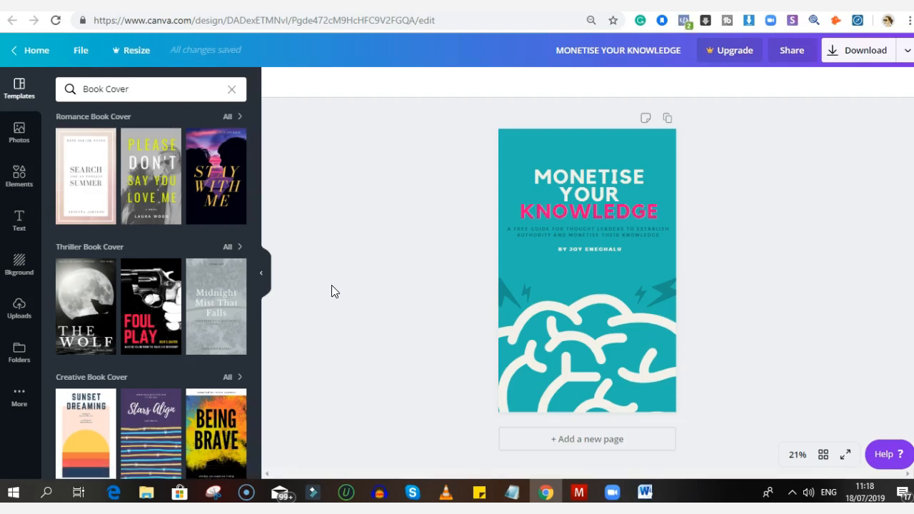
pyautogui.click(611, 332)
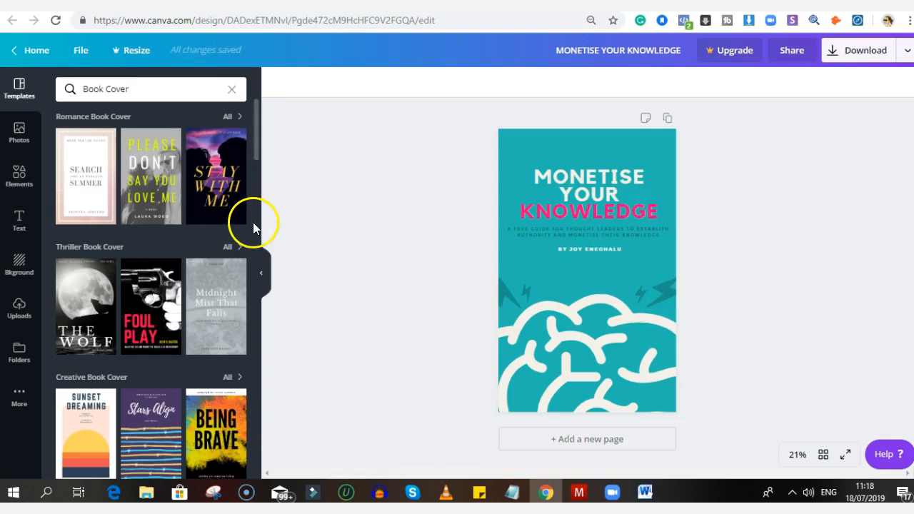
pyautogui.moveTo(257, 153); pyautogui.dragTo(257, 447)
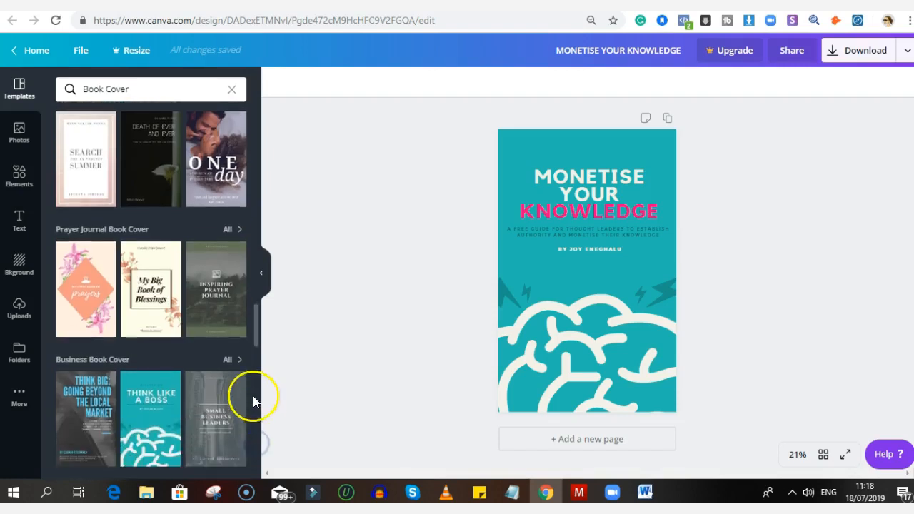
pyautogui.click(256, 307)
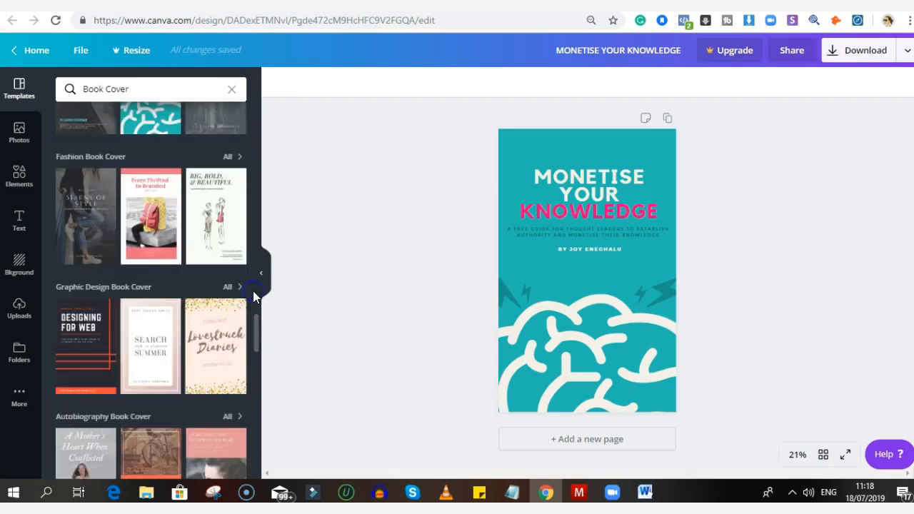
pyautogui.click(253, 292)
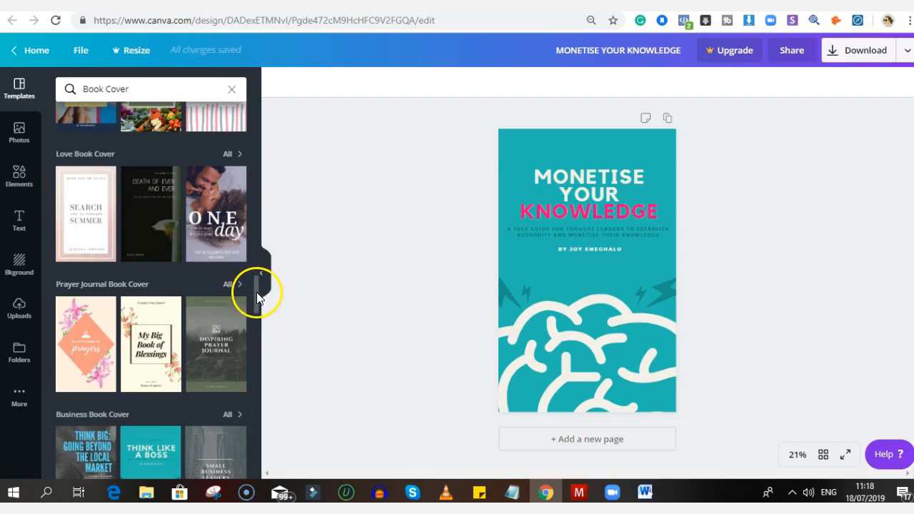
pyautogui.moveTo(257, 293); pyautogui.dragTo(258, 314)
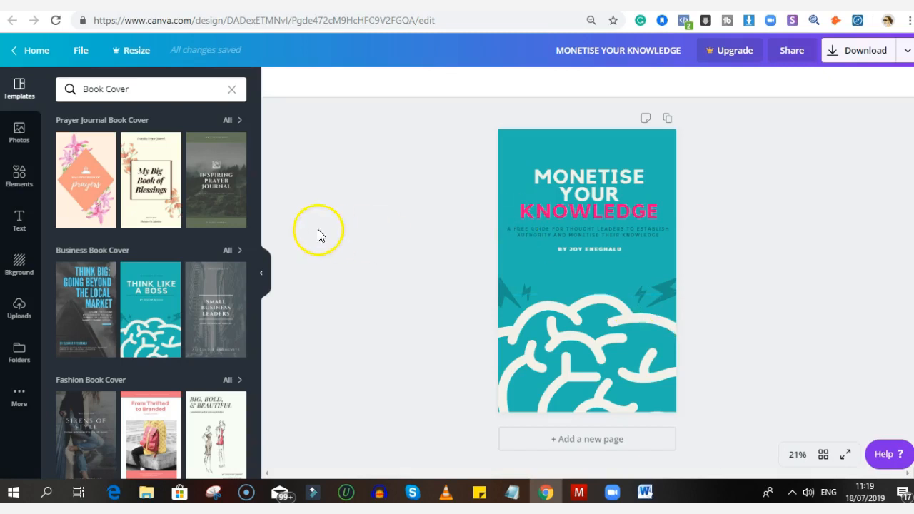
# Show all Business Book Cover templates and look through them.
pyautogui.click(229, 251)
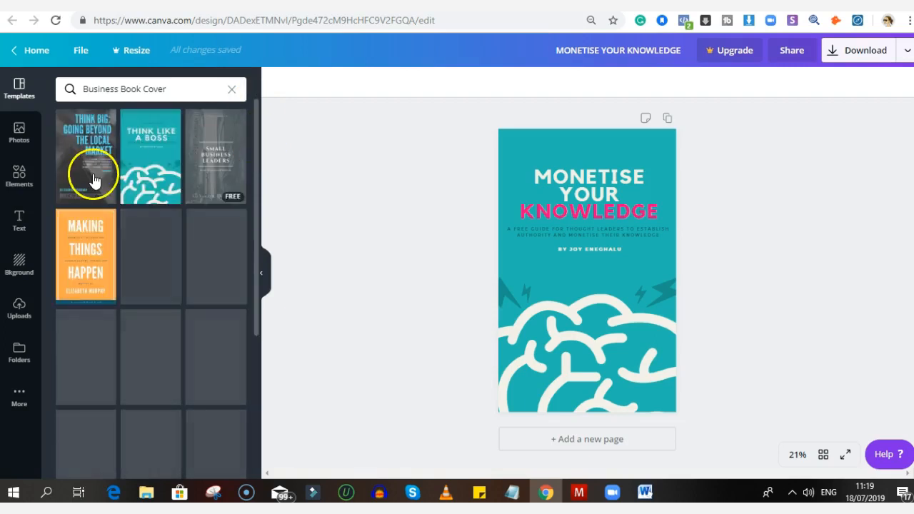
pyautogui.moveTo(255, 135); pyautogui.dragTo(257, 102)
pyautogui.scroll(-1, 257, 153)
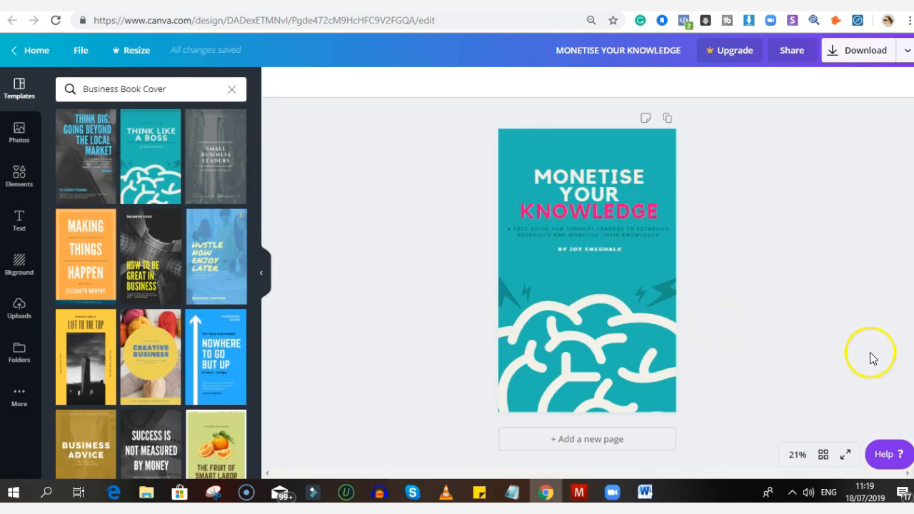
# Download the MONETISE YOUR KNOWLEDGE cover as a PNG file.
pyautogui.click(862, 63)
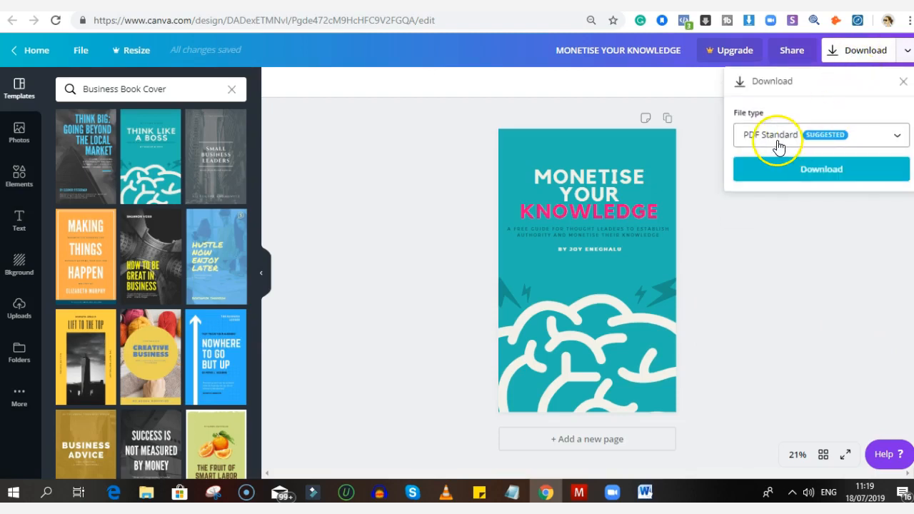
pyautogui.click(776, 143)
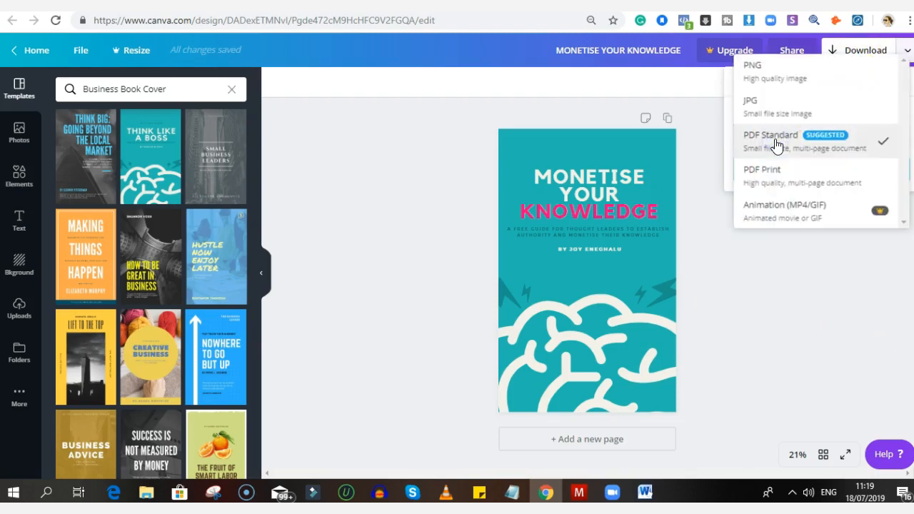
pyautogui.click(775, 73)
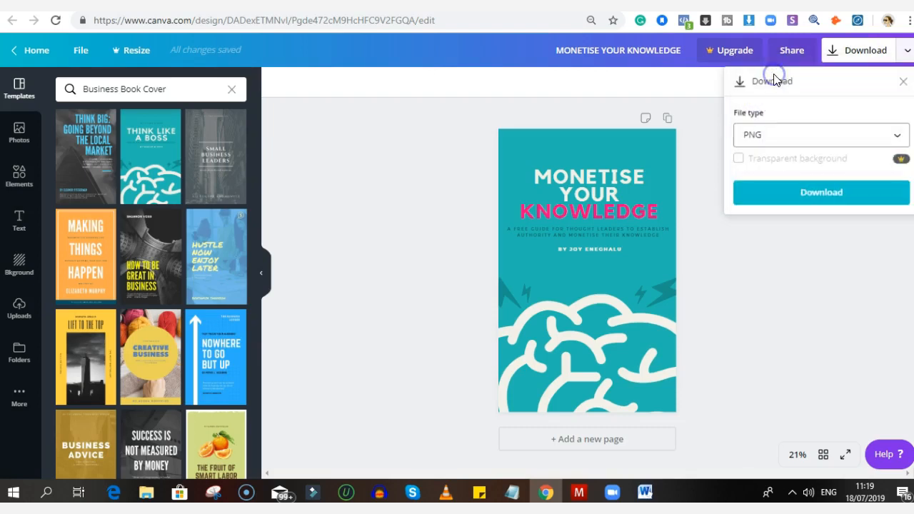
pyautogui.click(783, 135)
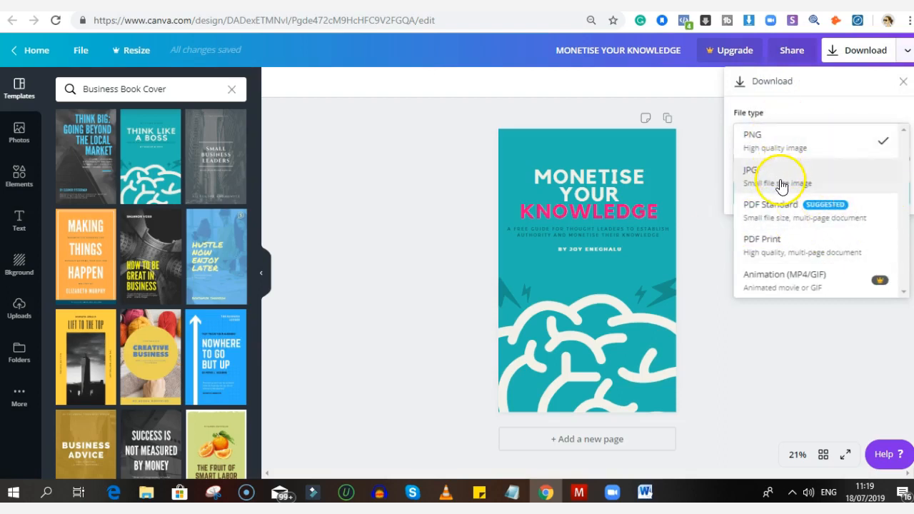
pyautogui.click(779, 135)
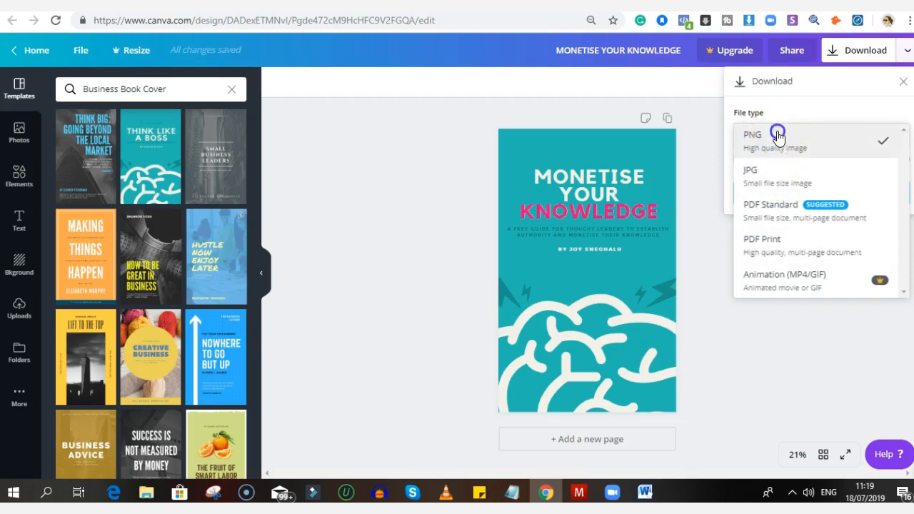
pyautogui.click(809, 203)
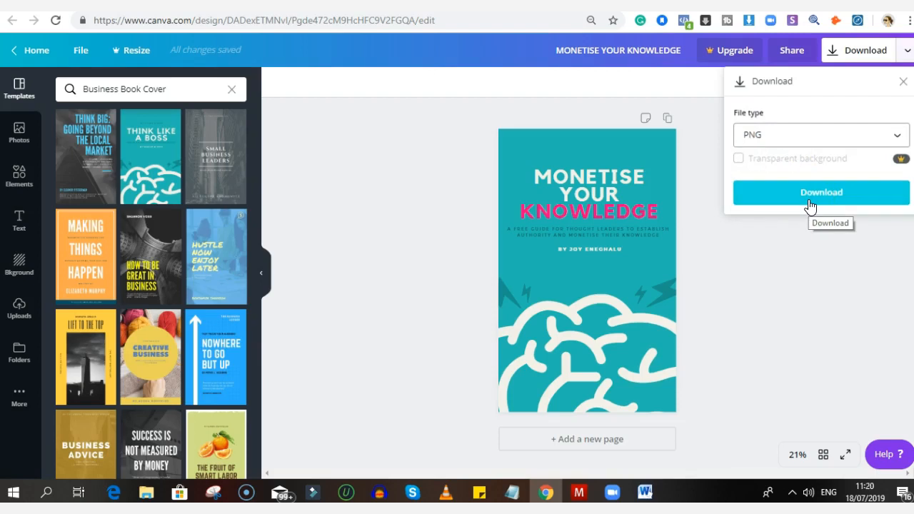
pyautogui.click(810, 204)
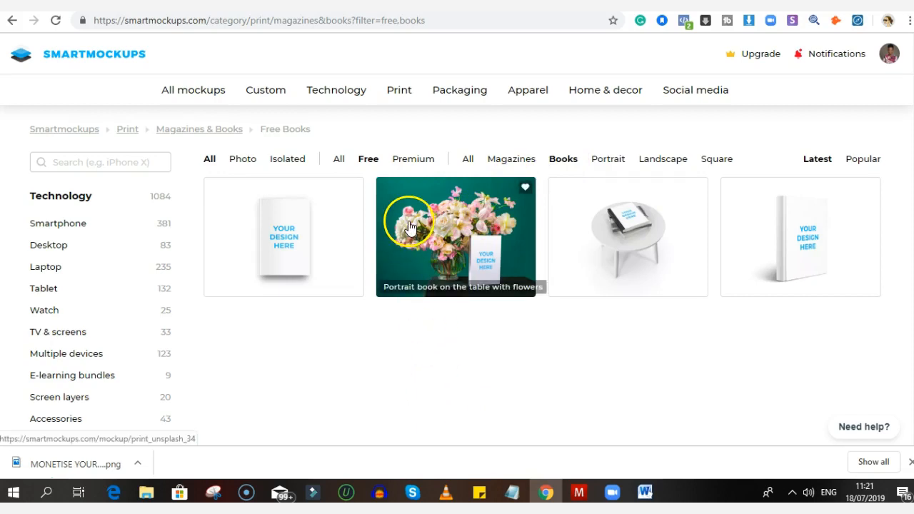
# Filter the Smartmockups book mockups to Premium and look through the available scenes.
pyautogui.click(412, 158)
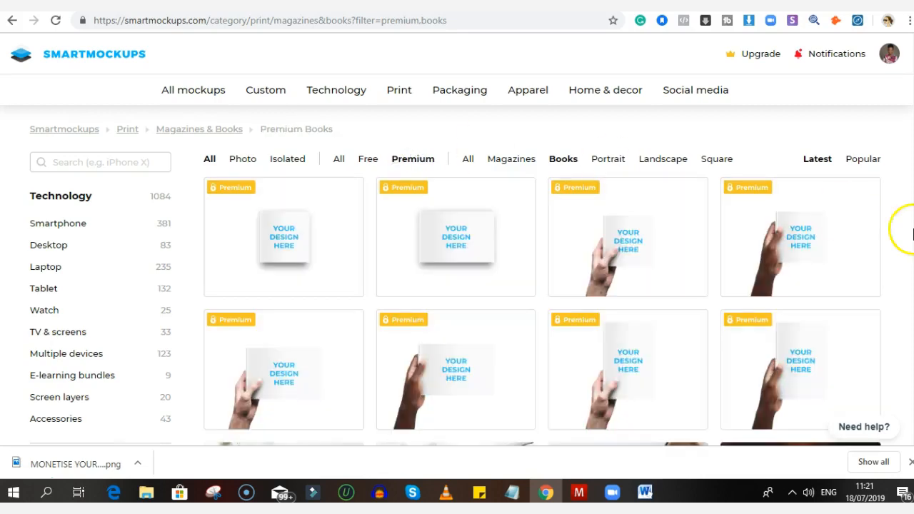
pyautogui.scroll(-5, 457, 239)
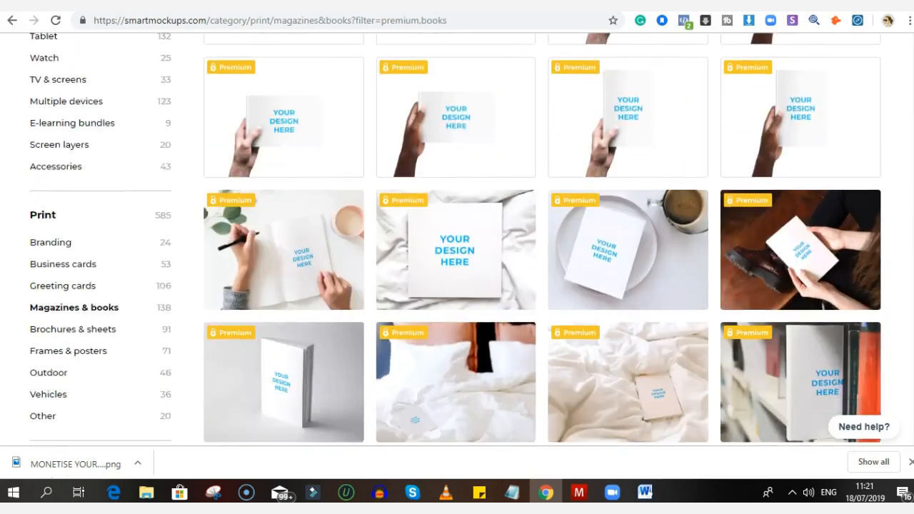
pyautogui.scroll(-5, 457, 239)
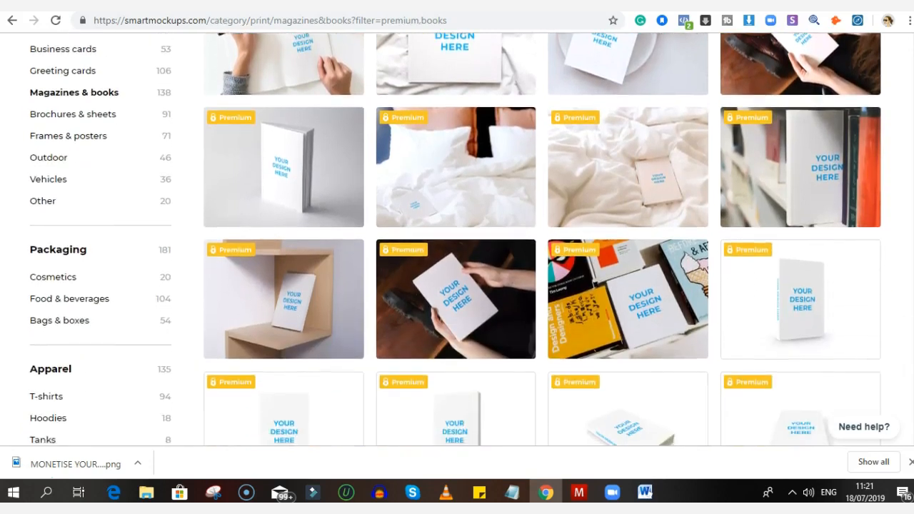
pyautogui.scroll(-3, 457, 239)
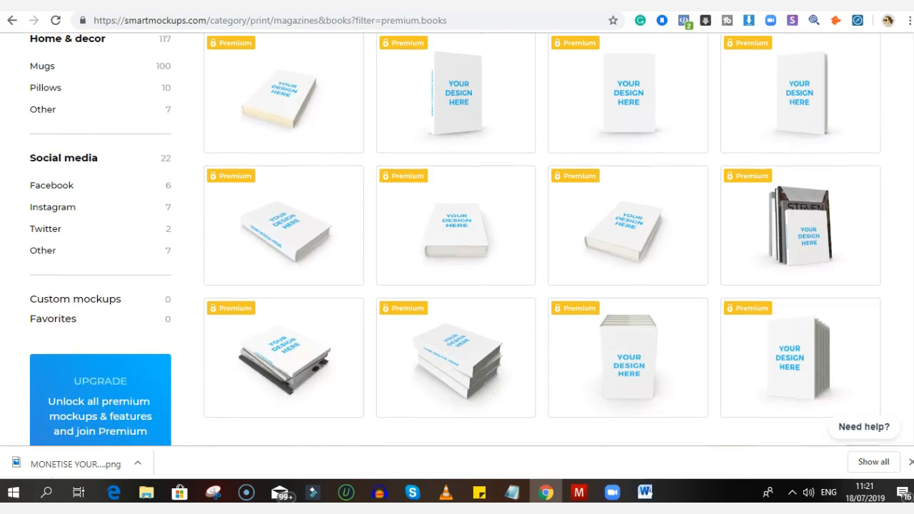
pyautogui.scroll(14, 457, 239)
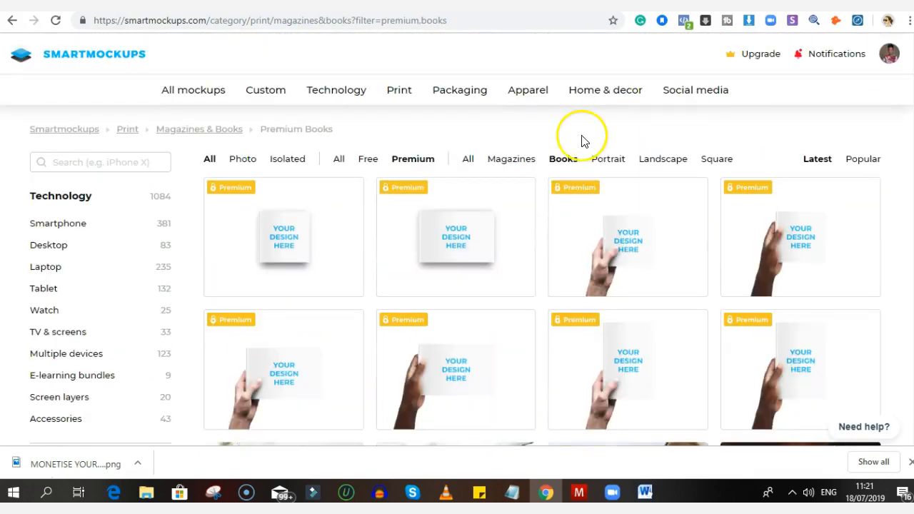
# Filter the book mockups to Free and open the portrait book cover with changeable color.
pyautogui.click(367, 161)
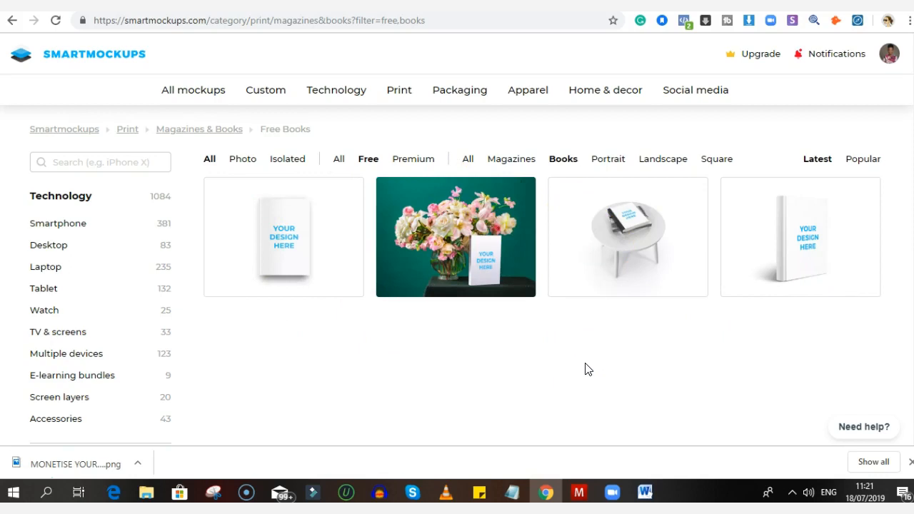
pyautogui.click(282, 244)
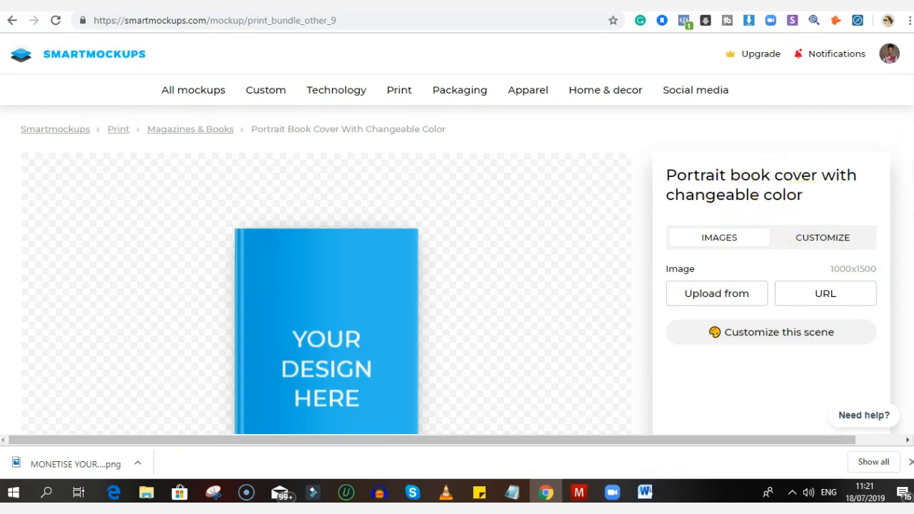
pyautogui.scroll(-2, 457, 236)
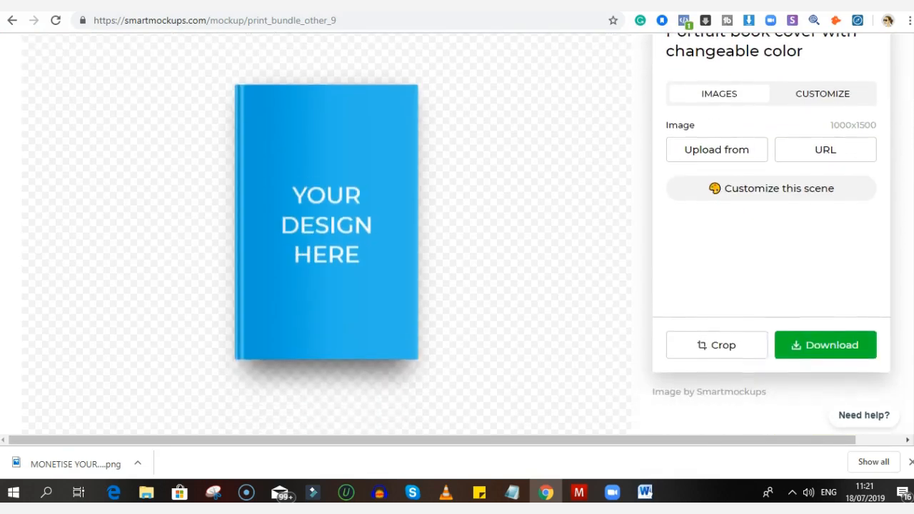
pyautogui.scroll(2, 381, 257)
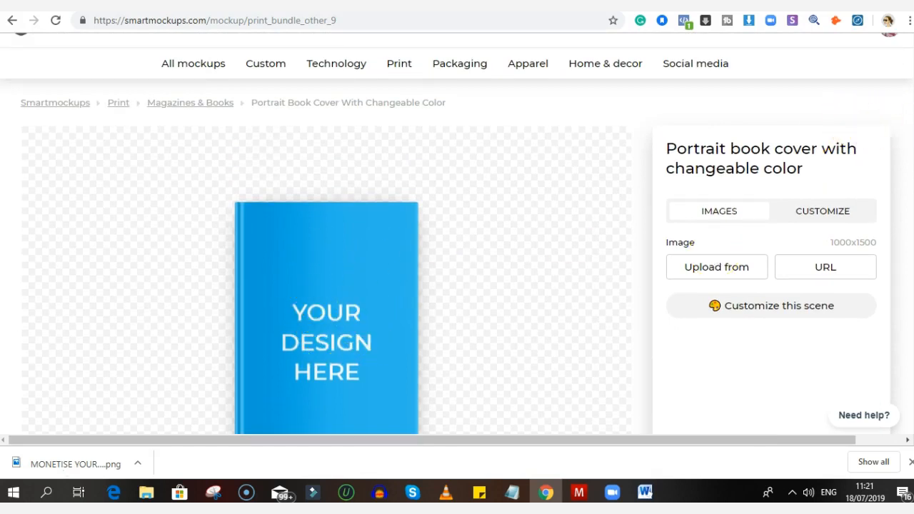
pyautogui.scroll(-2, 457, 236)
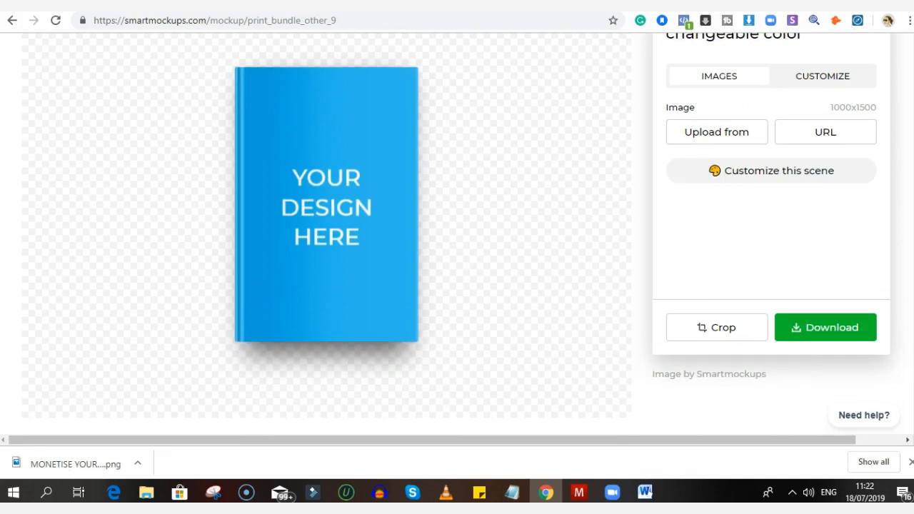
pyautogui.scroll(1, 457, 235)
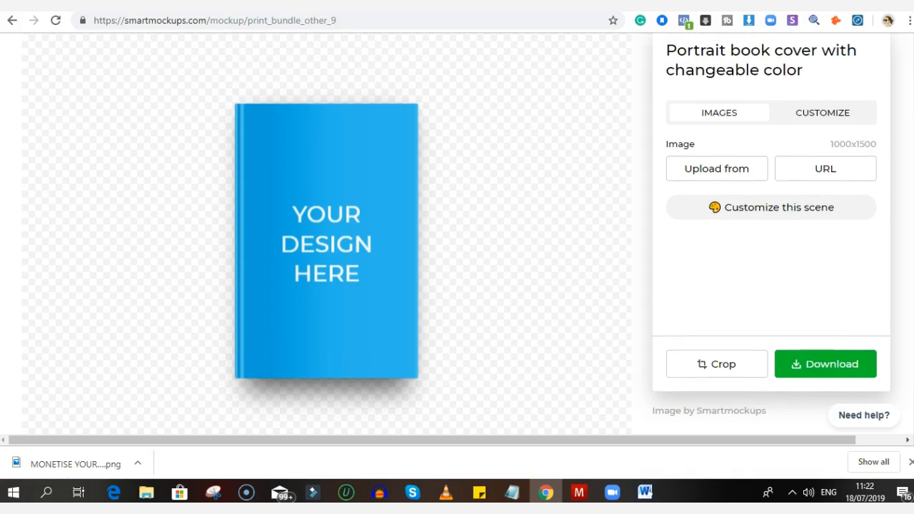
# Upload the image Monetise Your Knowledge (1).png from the Downloads folder to the book cover mockup.
pyautogui.click(730, 174)
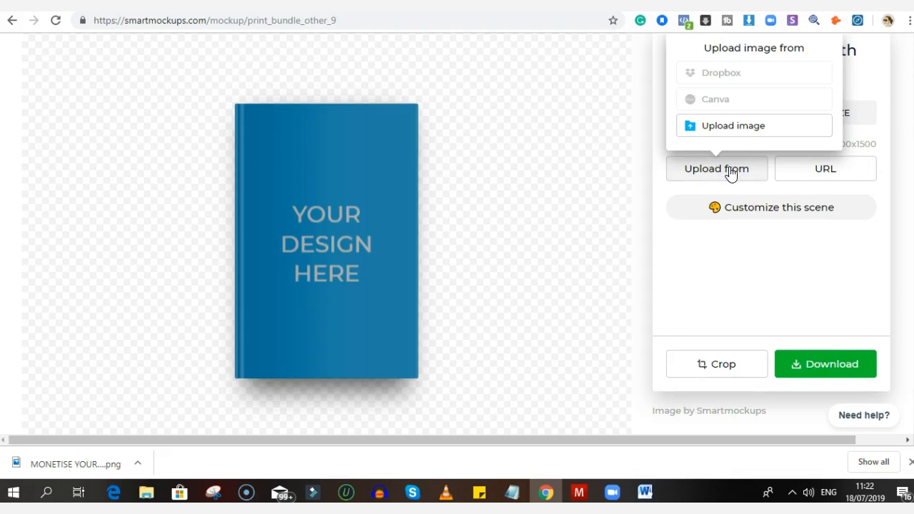
pyautogui.click(734, 131)
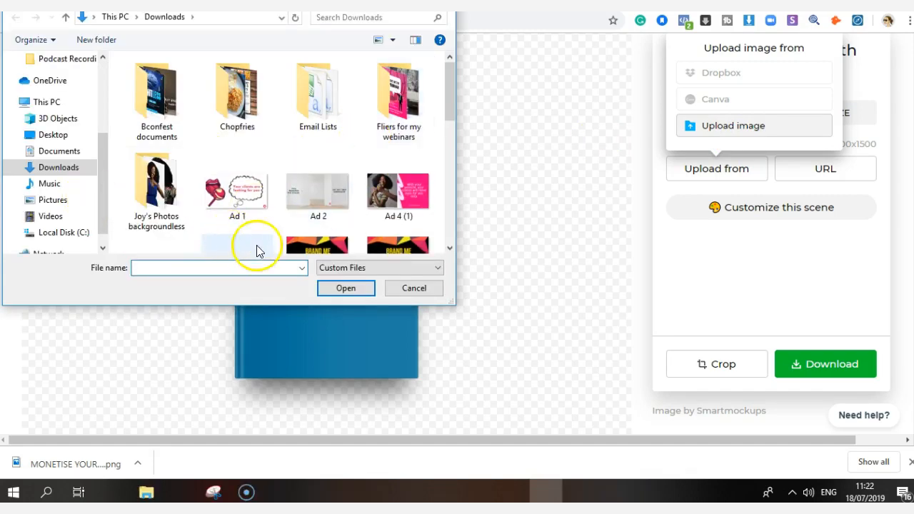
pyautogui.click(192, 267)
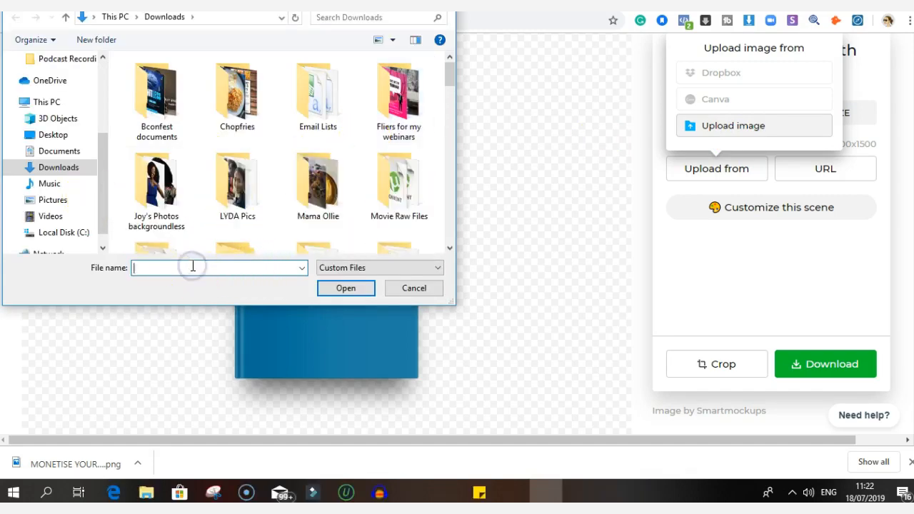
pyautogui.write('mon')
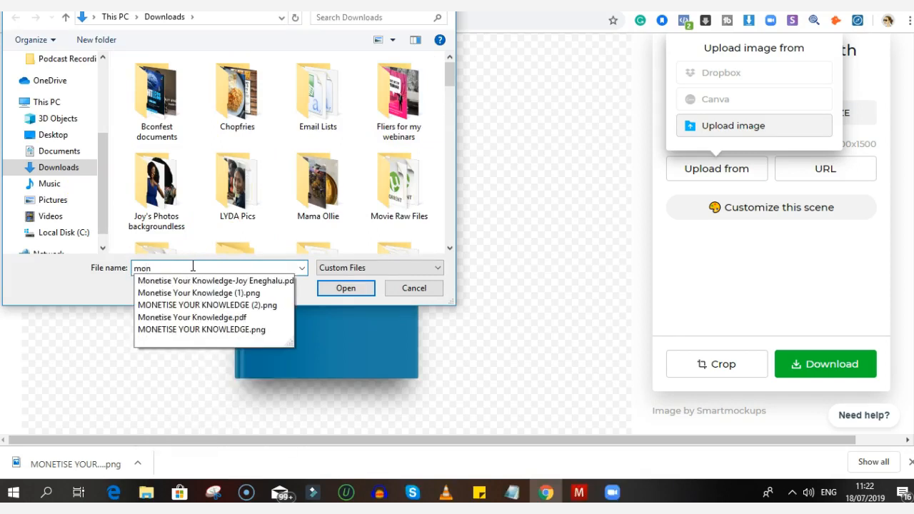
pyautogui.click(200, 298)
pyautogui.click(344, 288)
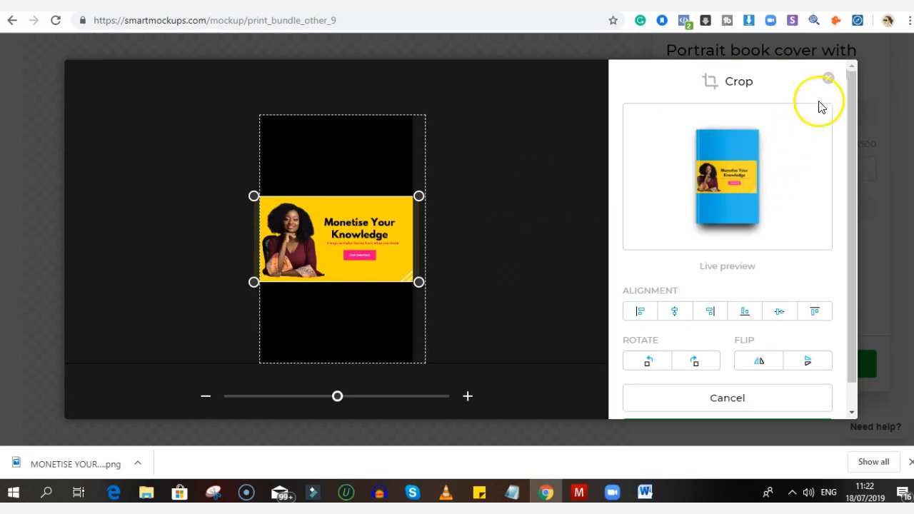
# Discard the wrong image's crop and upload MONETISE YOUR KNOWLEDGE.png from the Downloads folder to the book mockup instead.
pyautogui.click(827, 80)
pyautogui.click(718, 173)
pyautogui.click(712, 128)
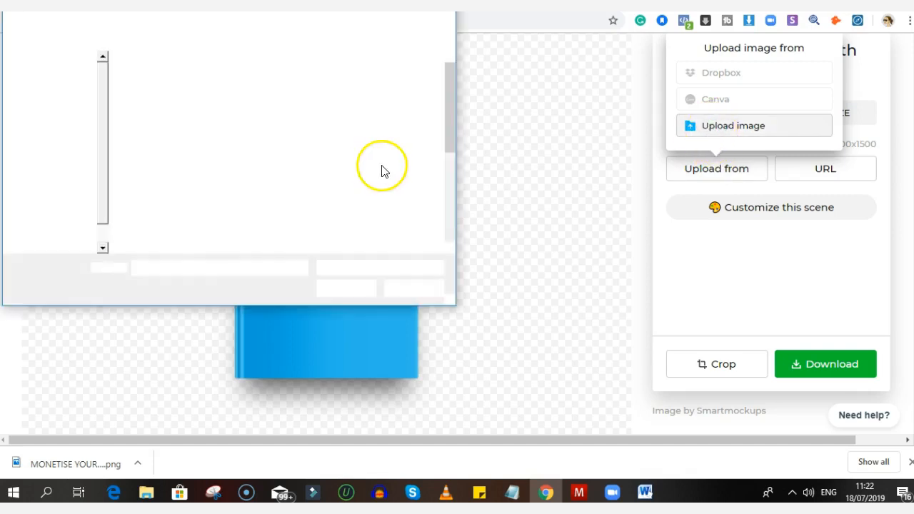
pyautogui.click(225, 264)
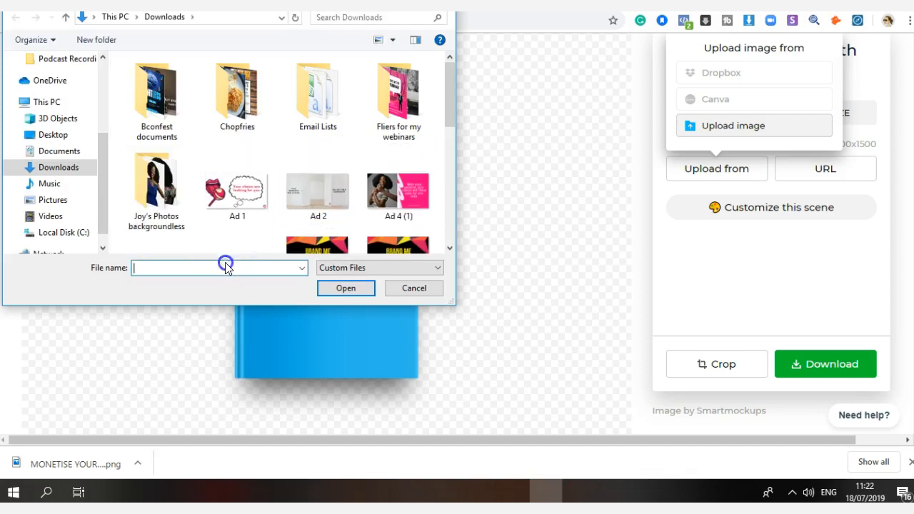
pyautogui.write('mon')
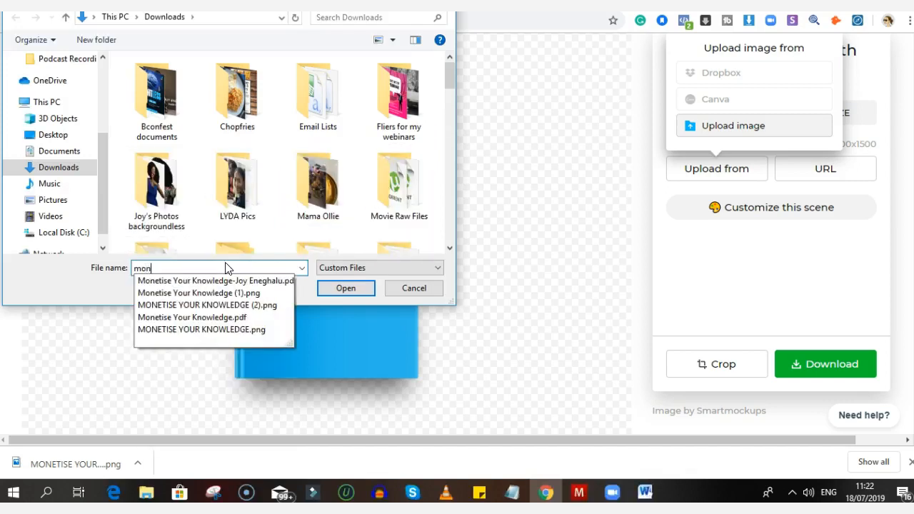
pyautogui.click(223, 306)
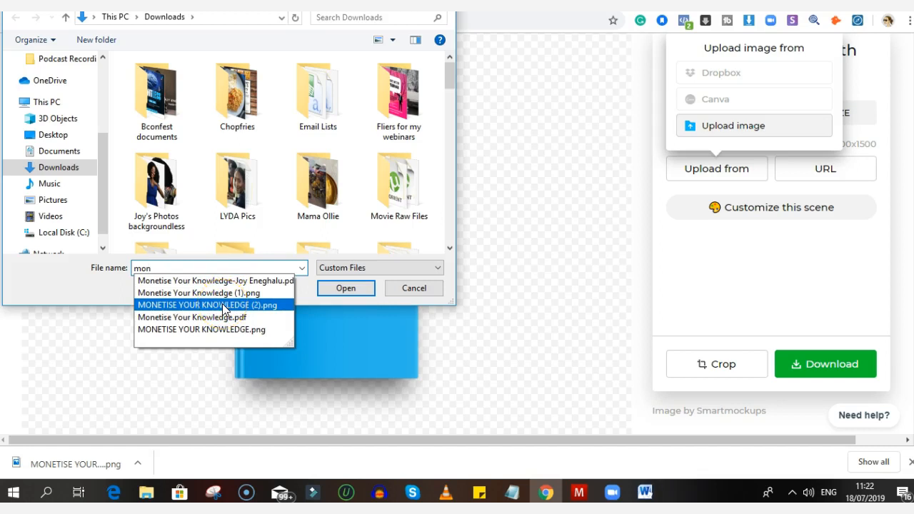
pyautogui.click(233, 329)
pyautogui.click(333, 286)
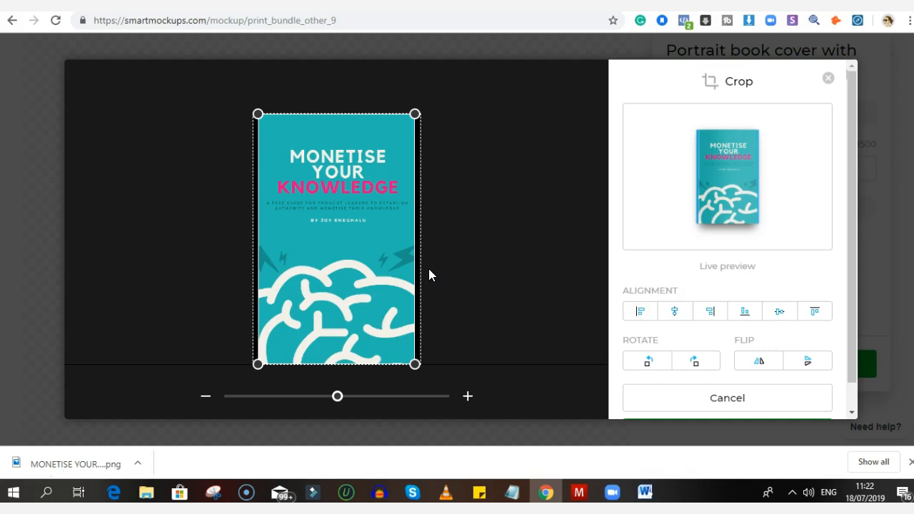
# Enlarge the cover image slightly until it fills the crop frame, and align it to the frame's left edge.
pyautogui.moveTo(339, 401)
pyautogui.mouseDown()
pyautogui.moveTo(299, 398)
pyautogui.moveTo(356, 400)
pyautogui.moveTo(300, 394)
pyautogui.moveTo(350, 407)
pyautogui.moveTo(342, 405)
pyautogui.mouseUp()
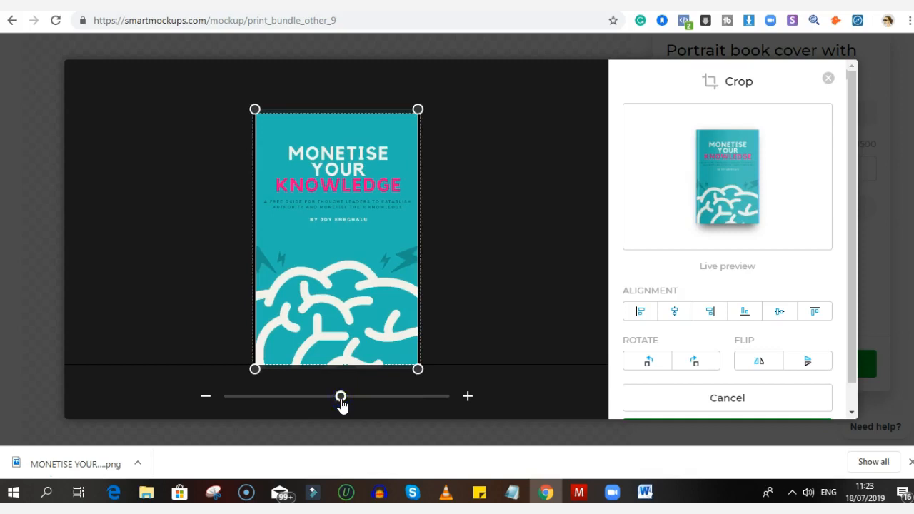
pyautogui.moveTo(341, 404); pyautogui.dragTo(345, 403)
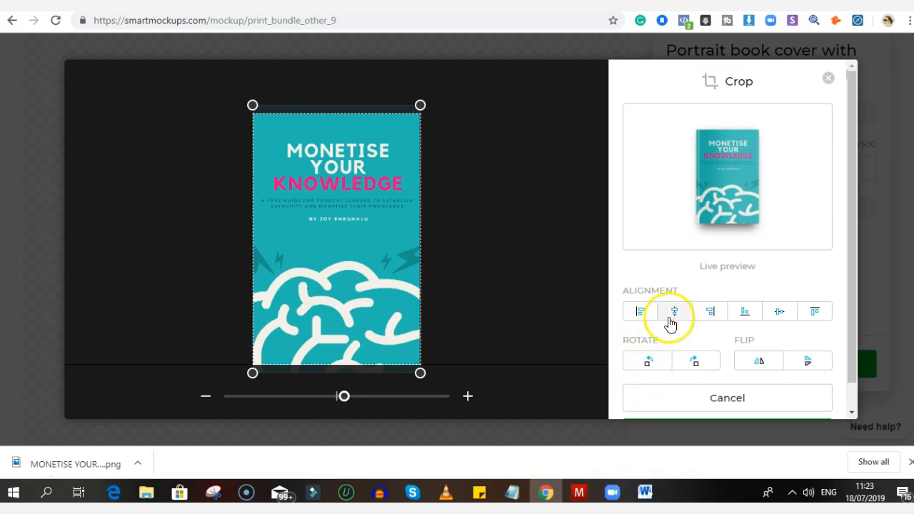
pyautogui.click(648, 319)
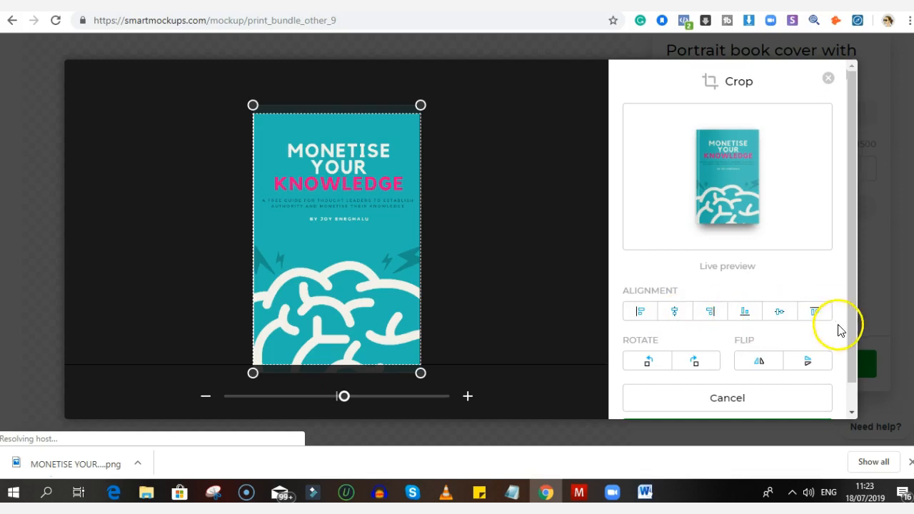
pyautogui.moveTo(854, 309)
pyautogui.mouseDown()
pyautogui.moveTo(852, 341)
pyautogui.moveTo(849, 307)
pyautogui.mouseUp()
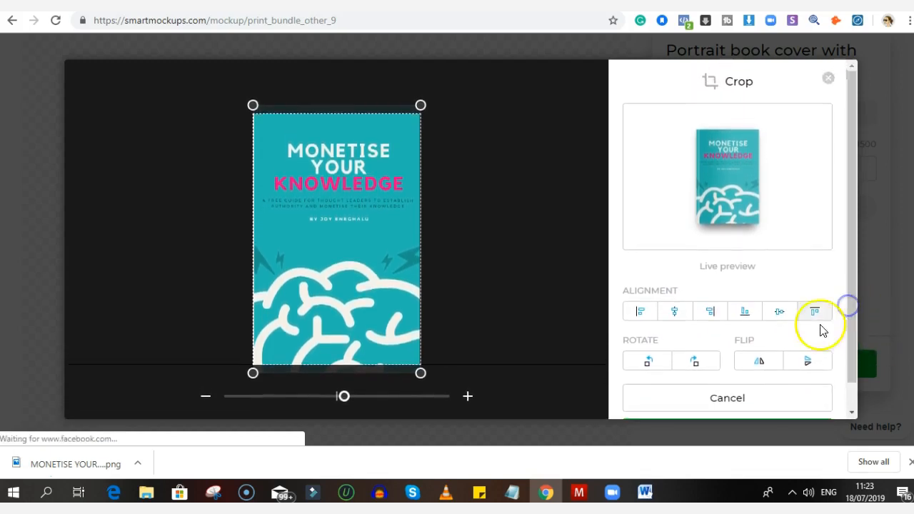
# Try flipping the cover image vertically and horizontally, and flip it back to its original orientation.
pyautogui.click(808, 363)
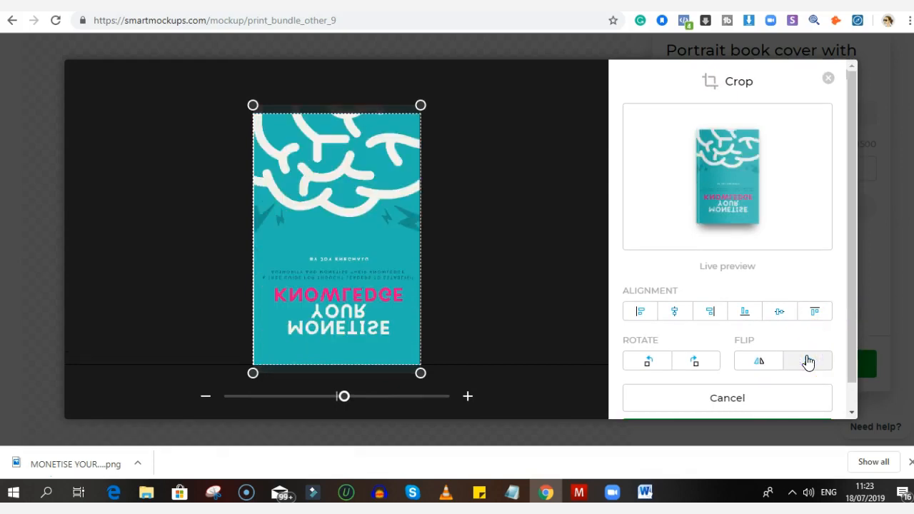
pyautogui.click(763, 362)
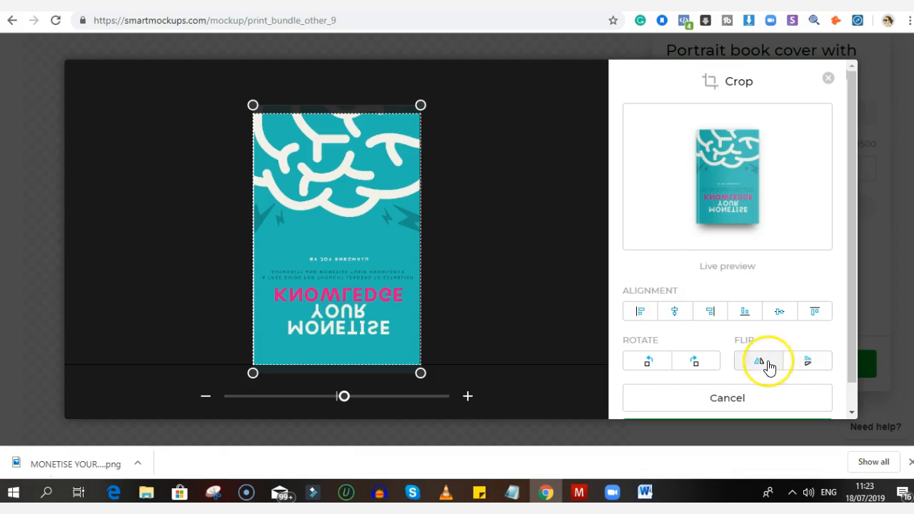
pyautogui.click(796, 363)
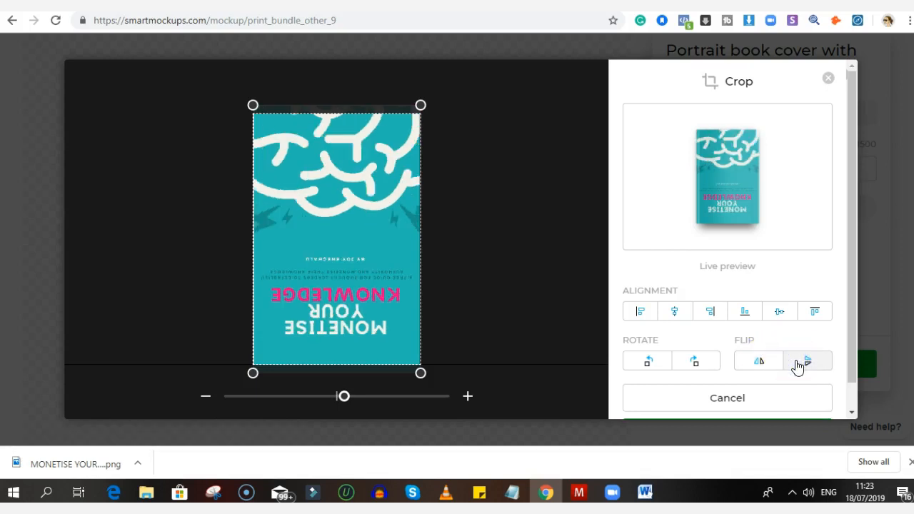
pyautogui.click(763, 364)
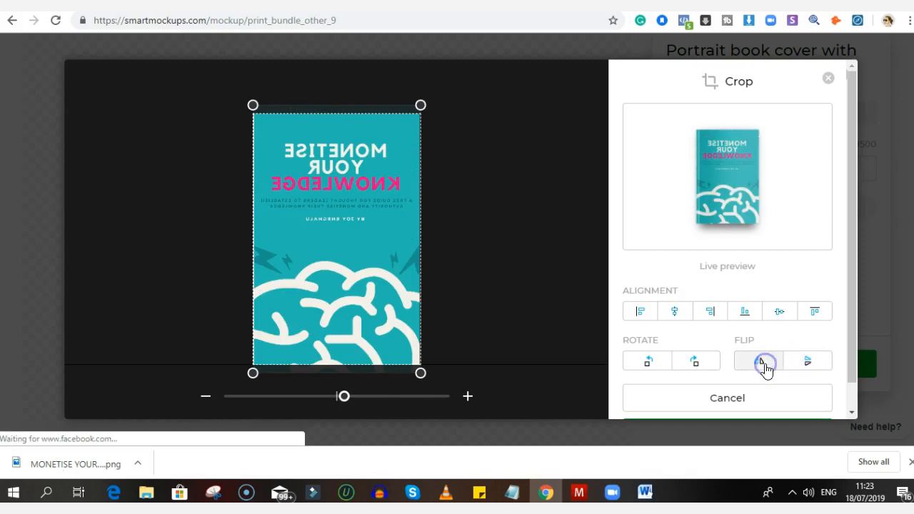
# Apply the crop to the book mockup and check the rendered cover.
pyautogui.click(851, 360)
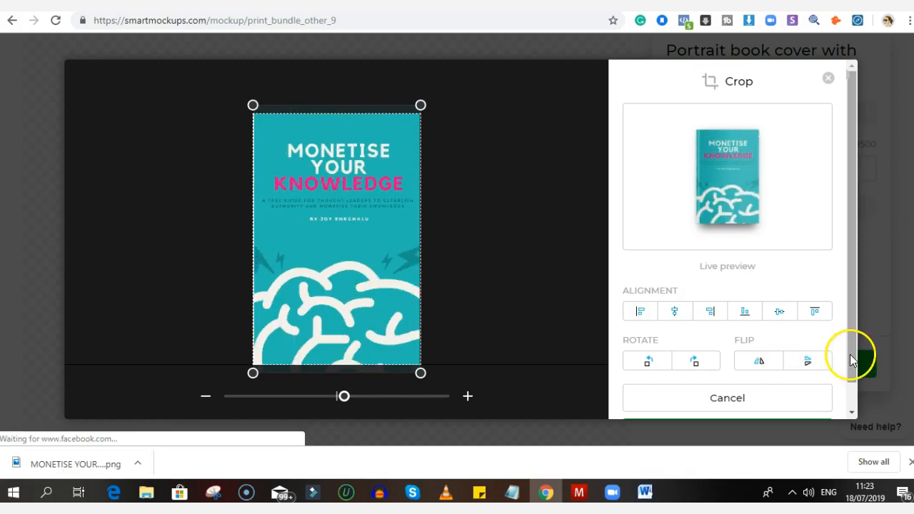
pyautogui.moveTo(854, 346); pyautogui.dragTo(851, 400)
pyautogui.click(772, 405)
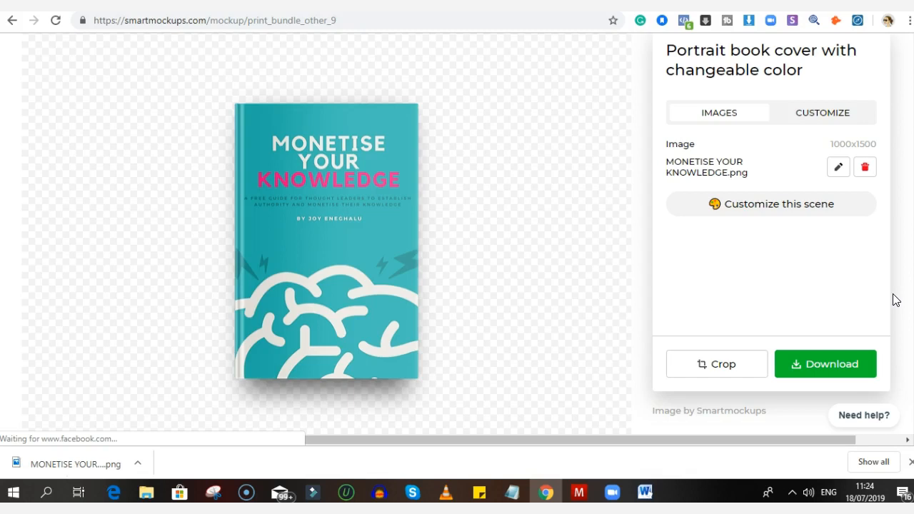
pyautogui.scroll(2, 457, 233)
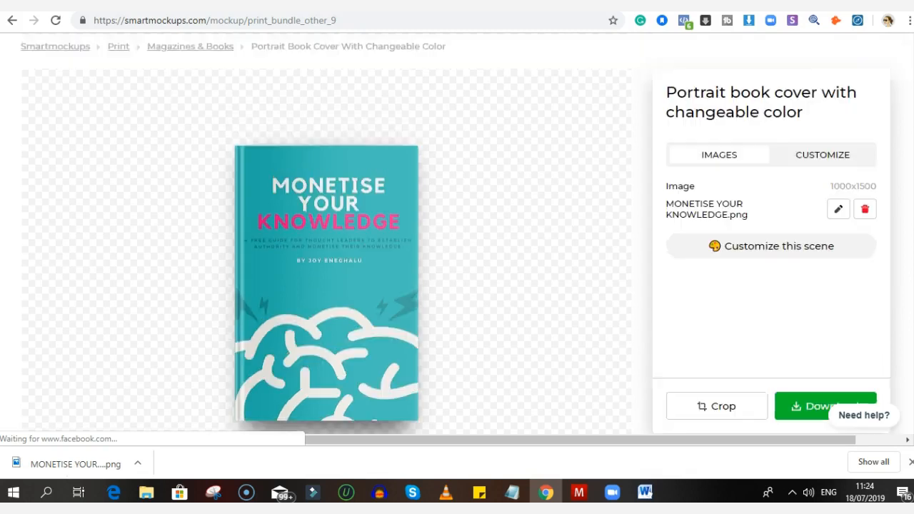
pyautogui.scroll(-2, 457, 233)
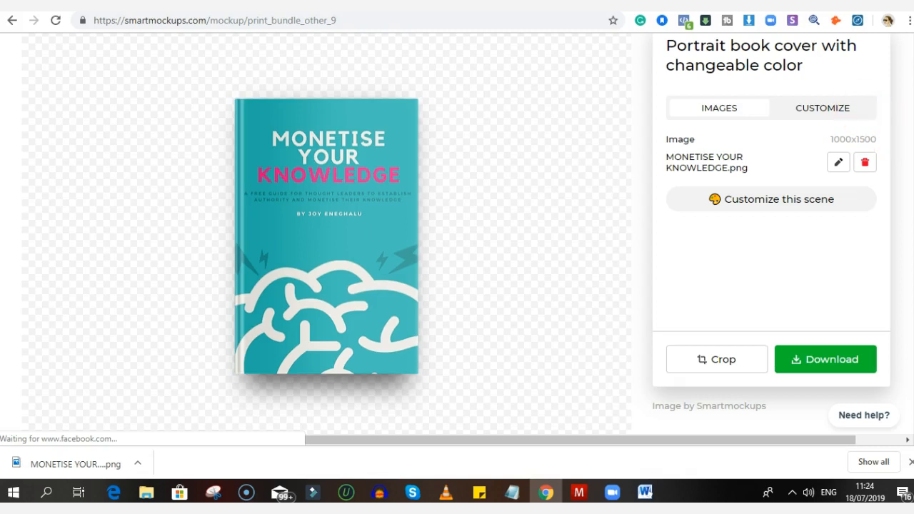
# Examine the scene's customization options, including the object color picker, and close the picker without changing the color.
pyautogui.click(782, 207)
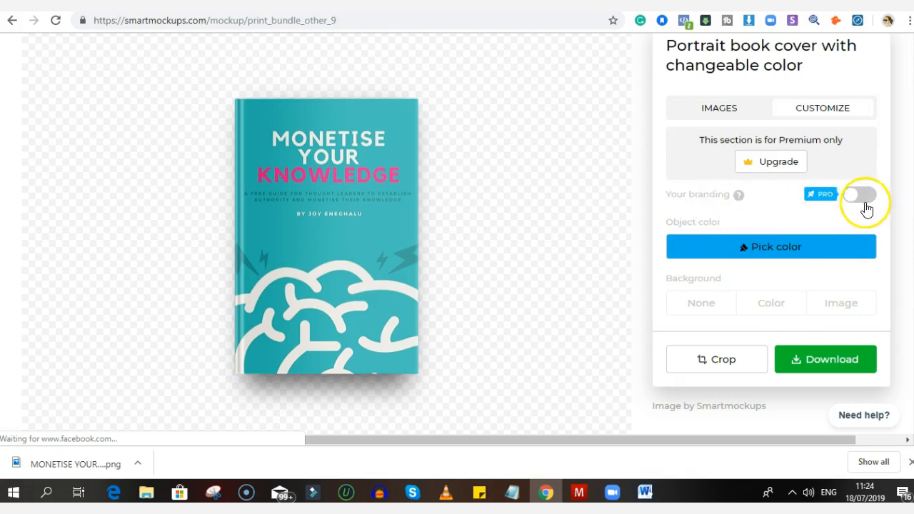
pyautogui.click(774, 258)
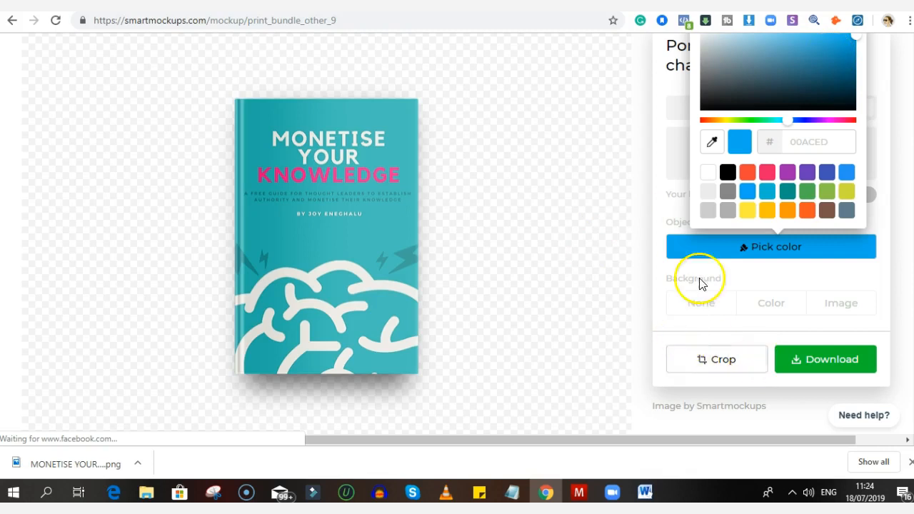
pyautogui.click(879, 323)
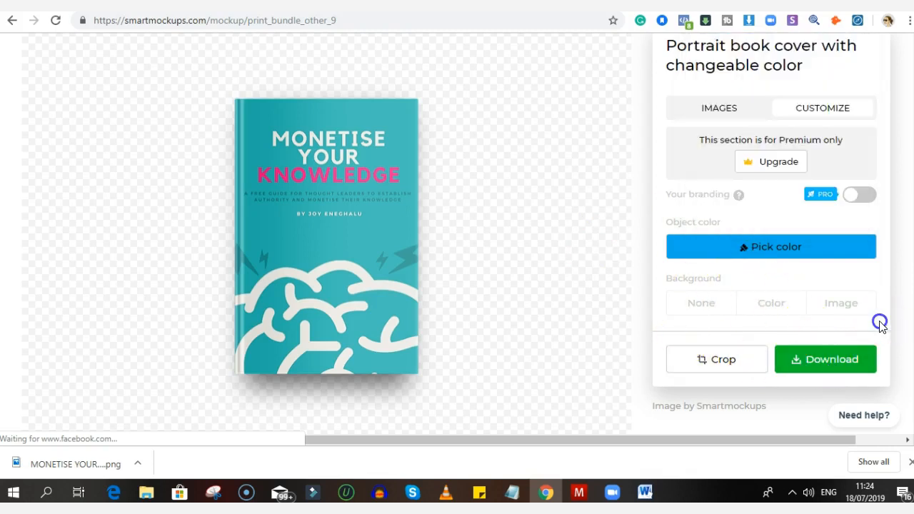
# Download the finished book mockup in Medium quality, 1280x896.
pyautogui.click(839, 375)
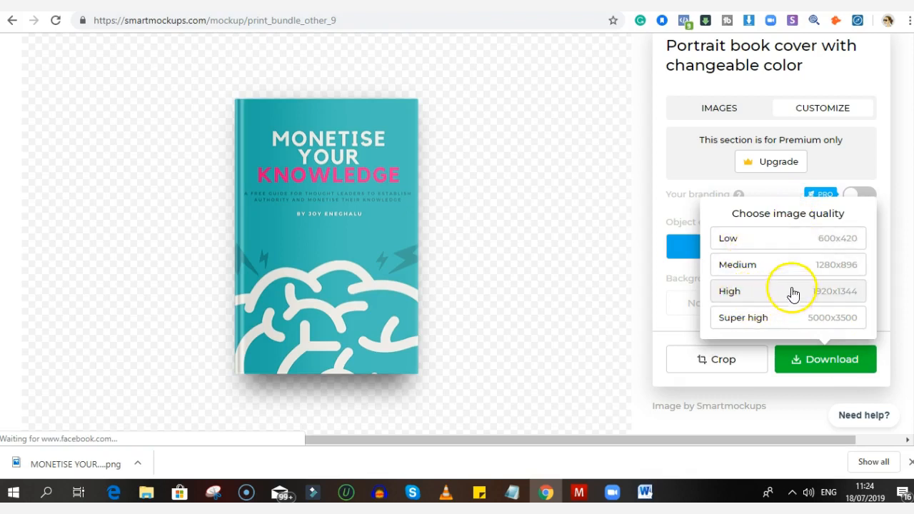
pyautogui.click(743, 270)
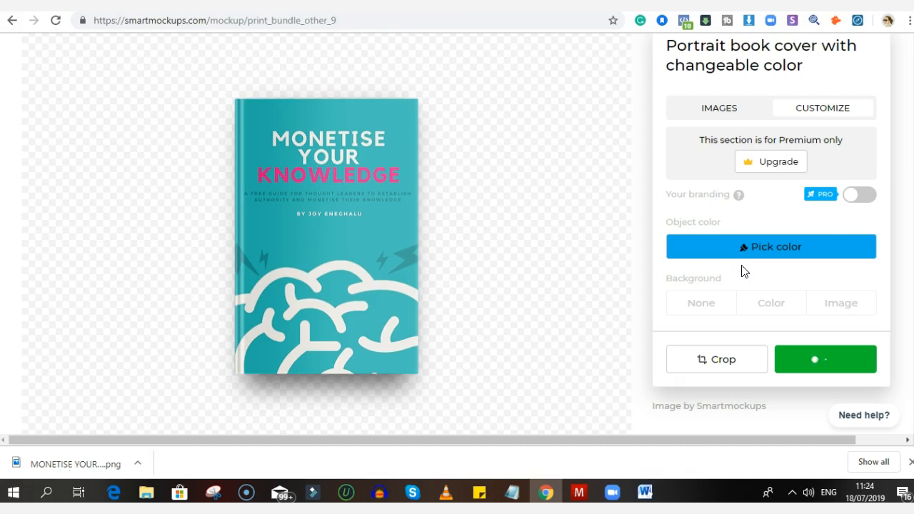
pyautogui.click(633, 369)
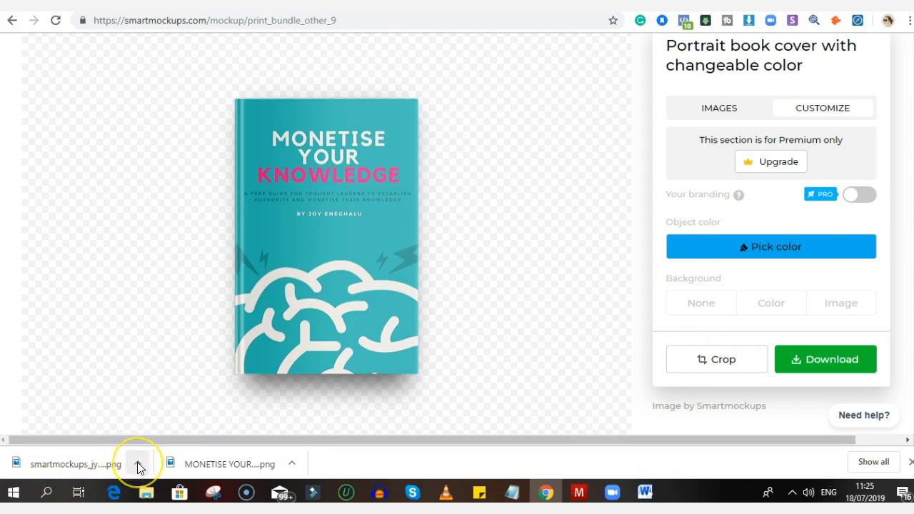
# Open the downloaded smartmockups PNG and show the file in its folder.
pyautogui.click(120, 466)
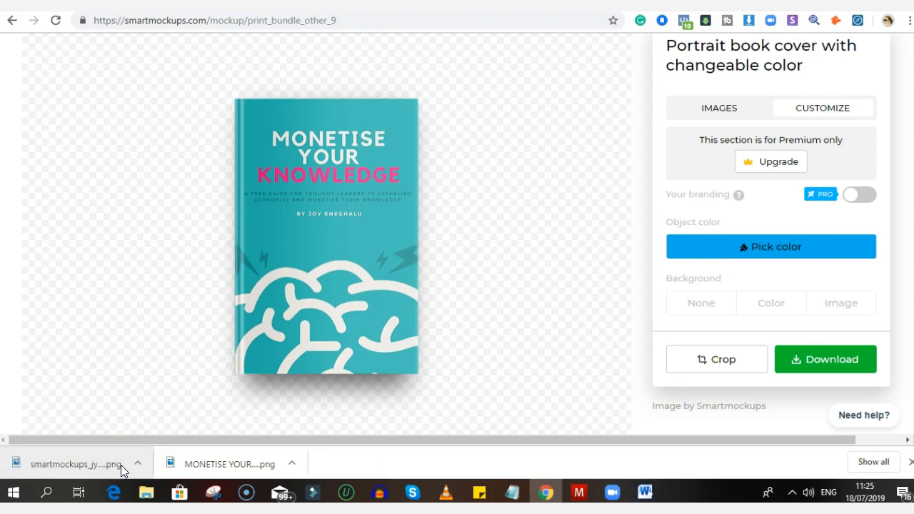
pyautogui.click(137, 464)
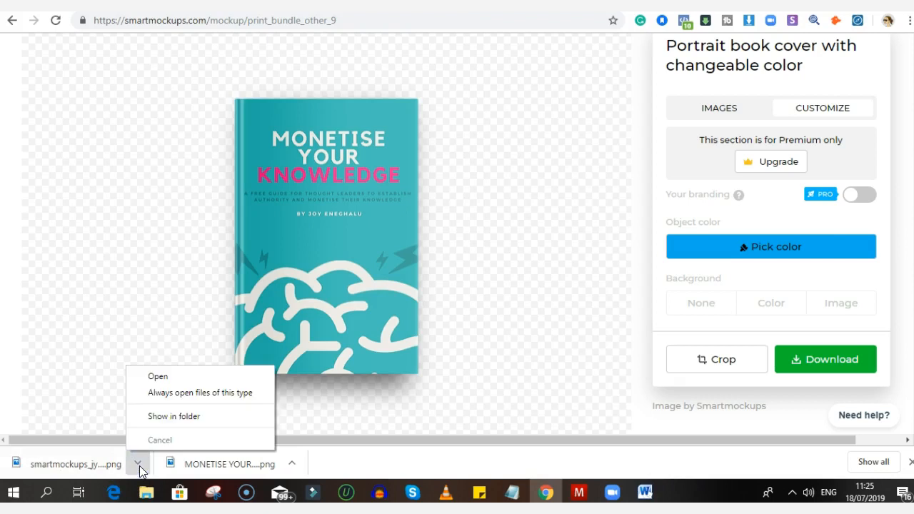
pyautogui.click(184, 417)
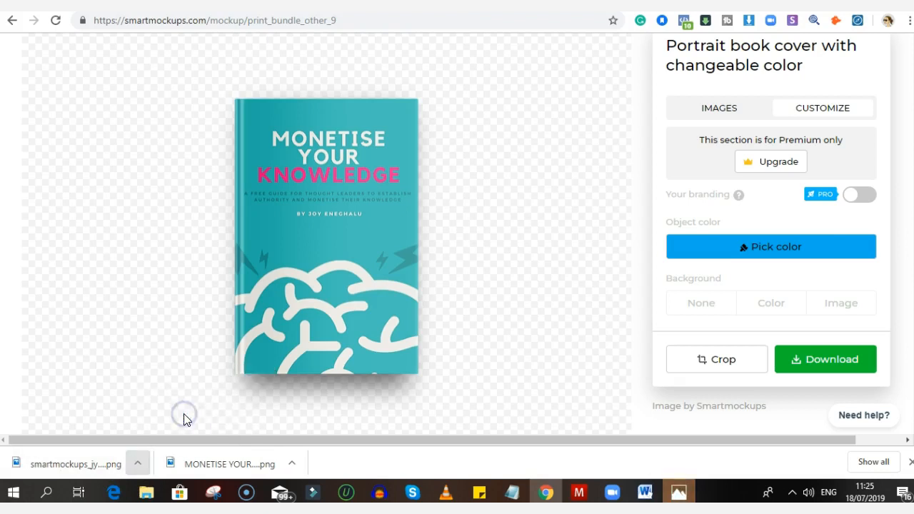
# Switch to Photos to view the downloaded mockup image, and return to the book mockup page in Chrome.
pyautogui.click(677, 494)
pyautogui.moveTo(678, 495)
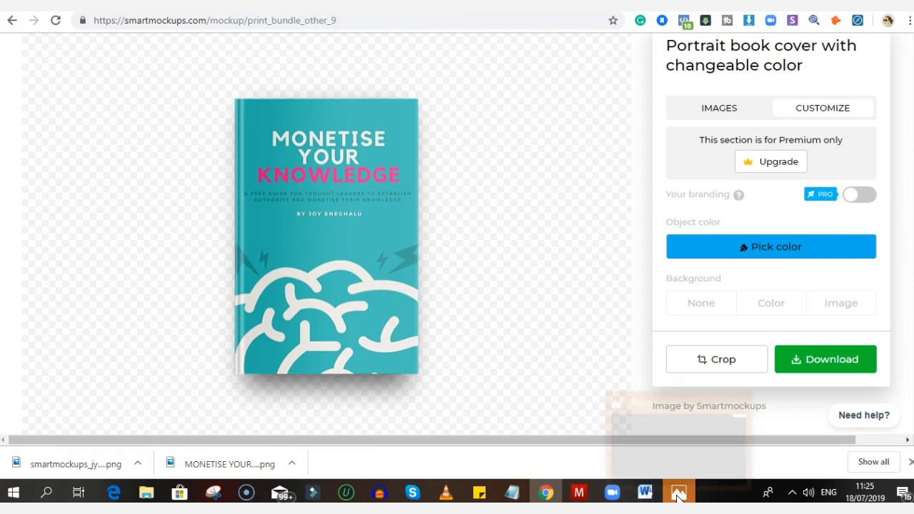
pyautogui.click(677, 494)
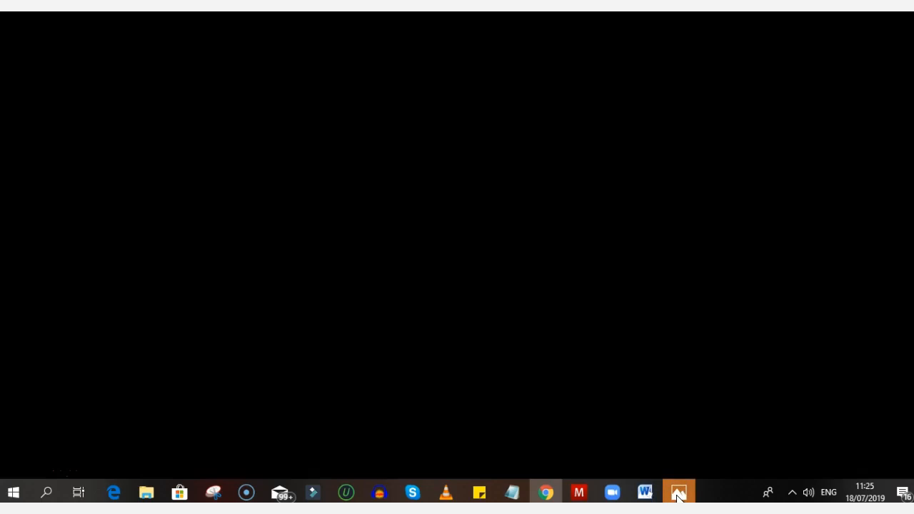
pyautogui.click(525, 240)
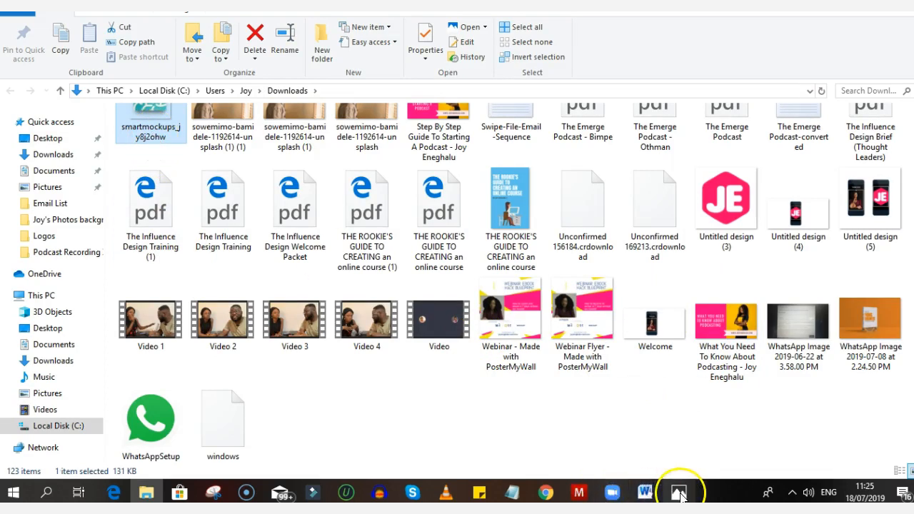
pyautogui.moveTo(671, 491)
pyautogui.click(660, 461)
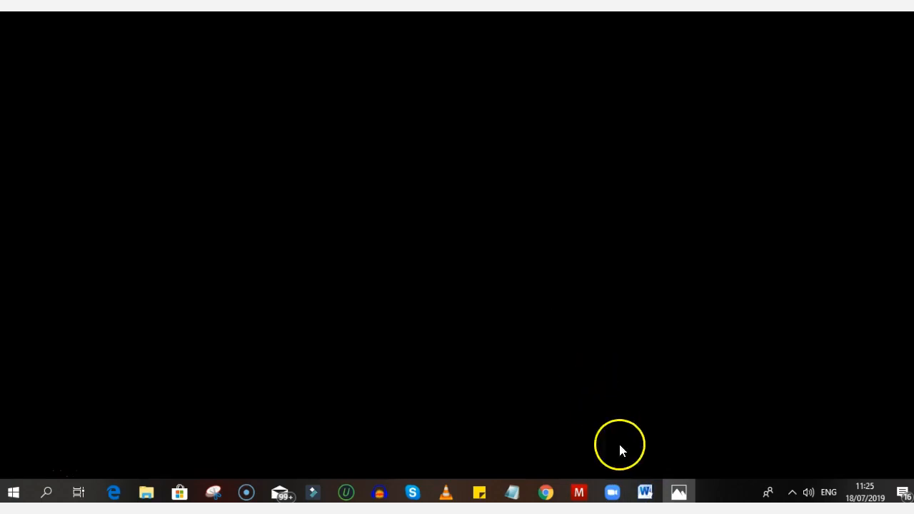
pyautogui.moveTo(678, 493)
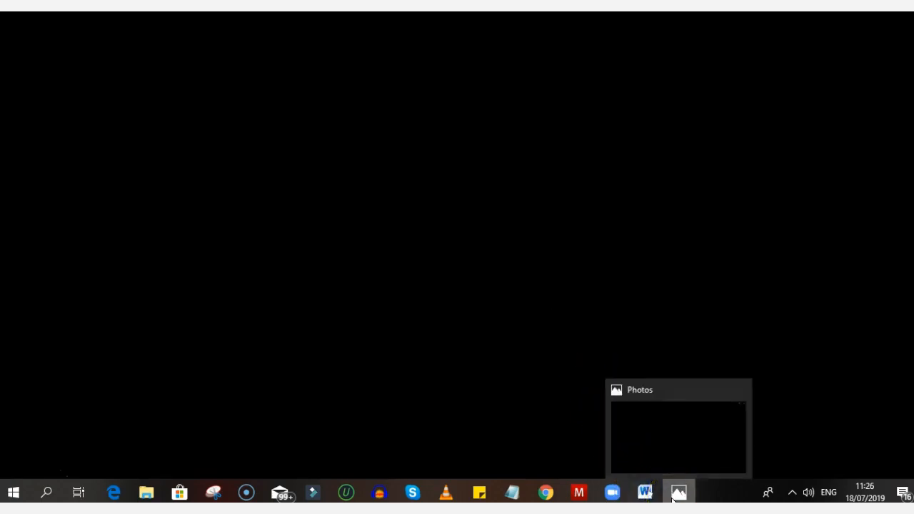
pyautogui.moveTo(546, 491)
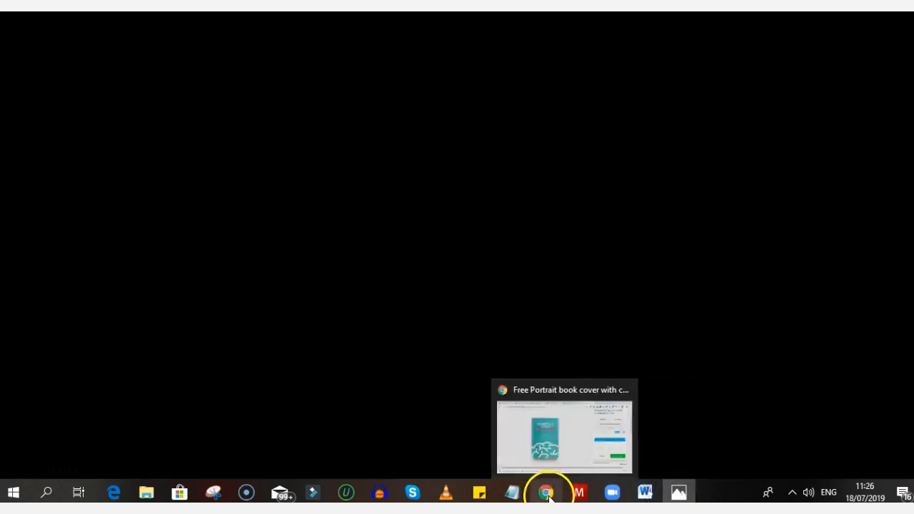
pyautogui.click(539, 451)
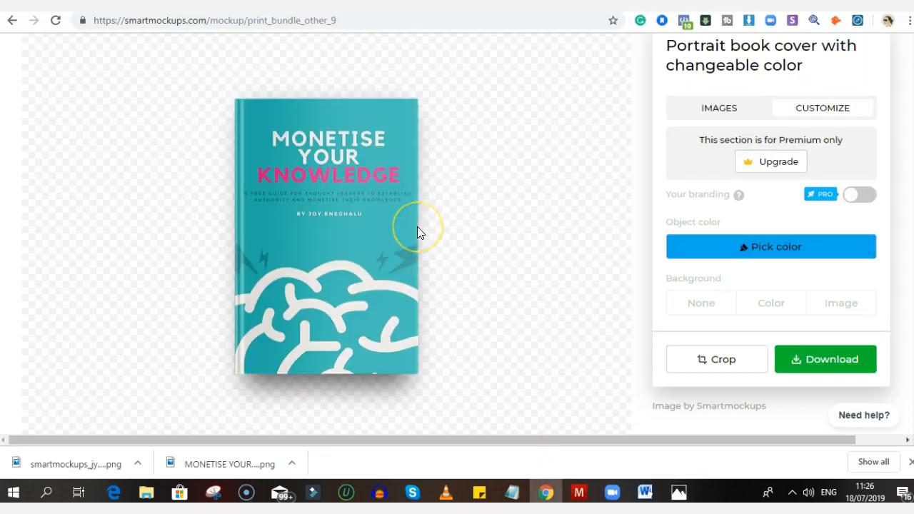